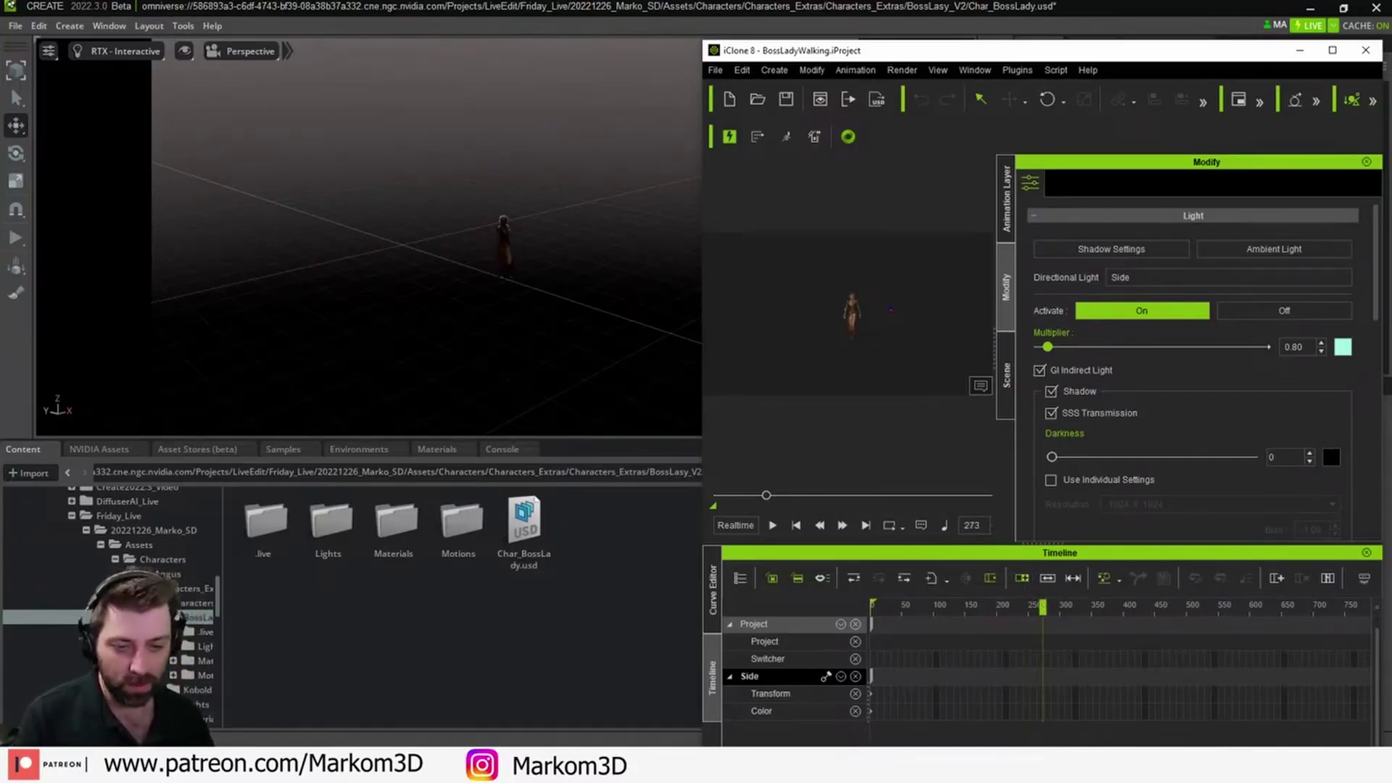
Step: Launch Axis Studio by searching 'axi' in the Windows Start menu
key(super)
text(axi)
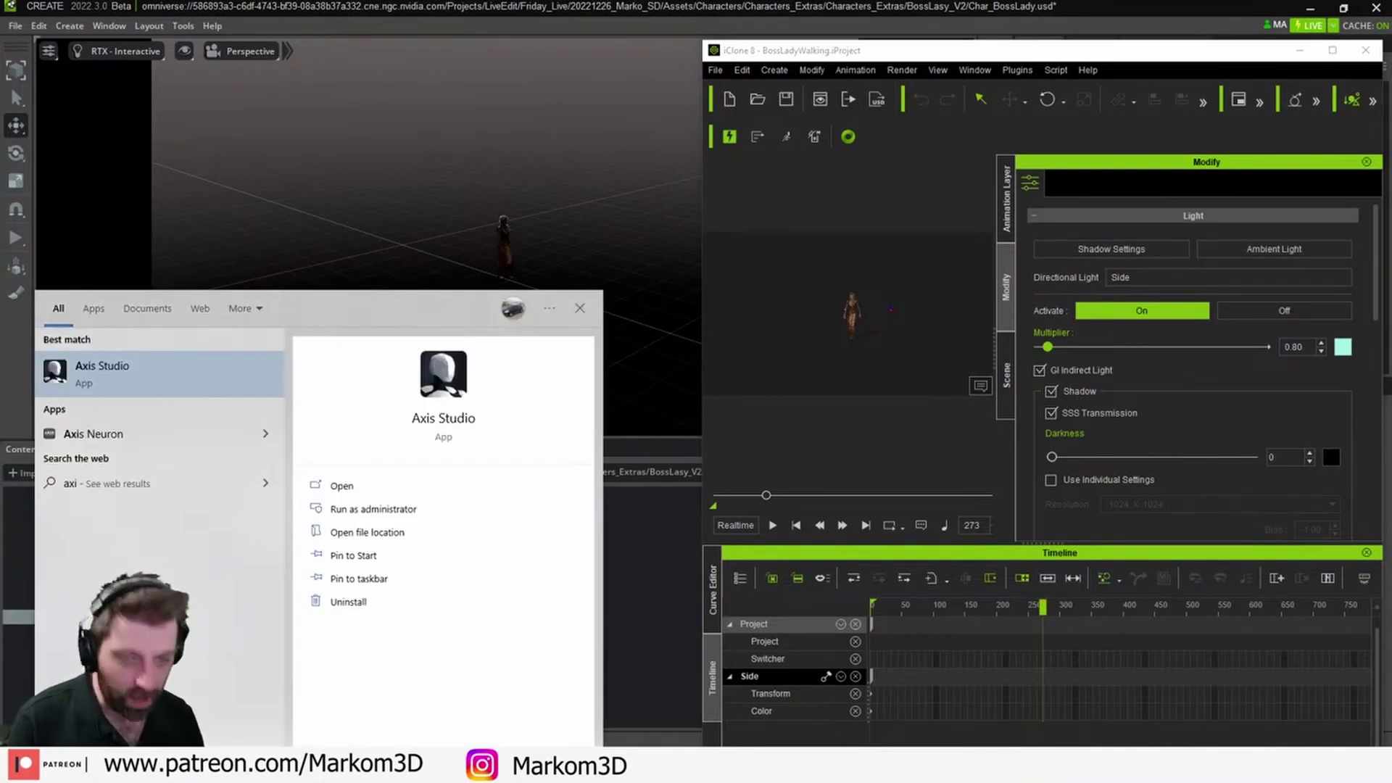
key(Return)
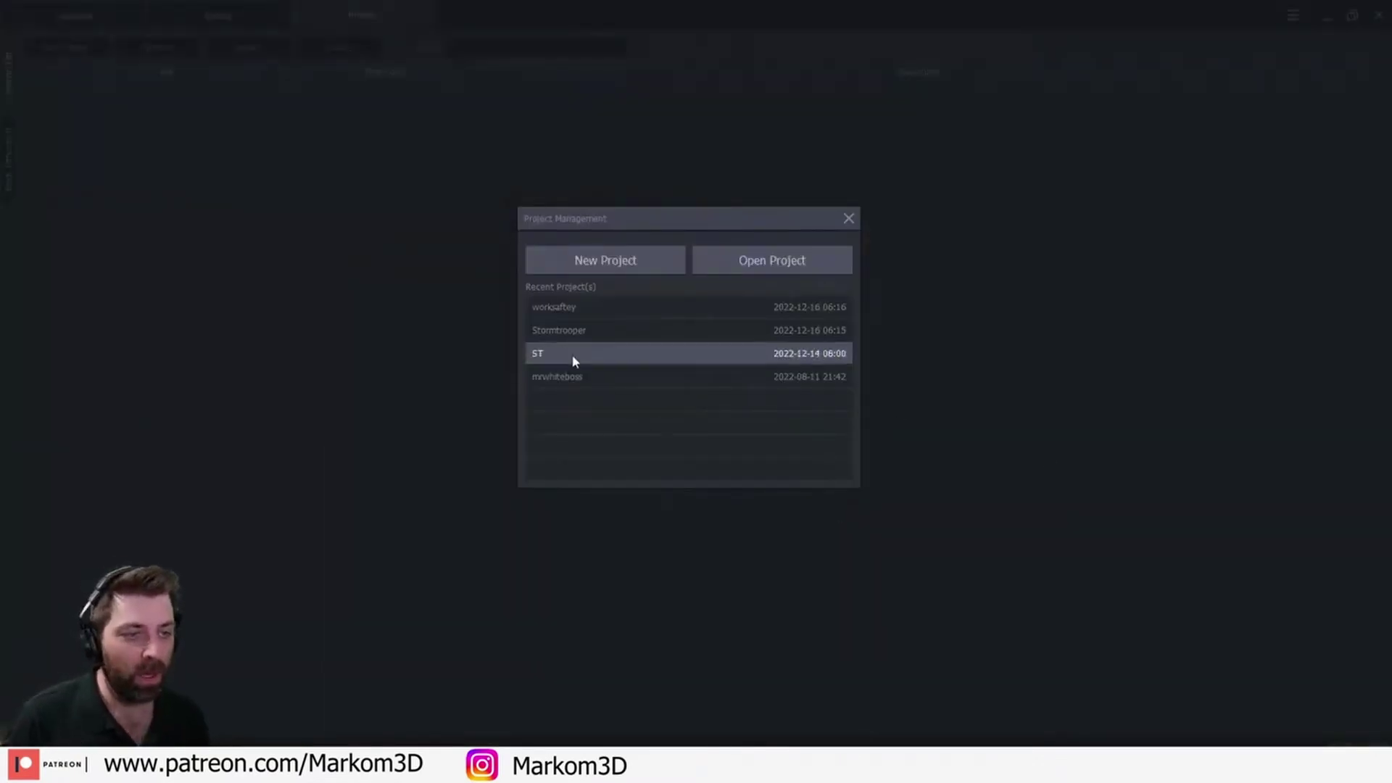
Step: Open the ST project's Sammy motion, scrub its timeline, and shrink the Axis Studio window beside iClone
double_click(563, 359)
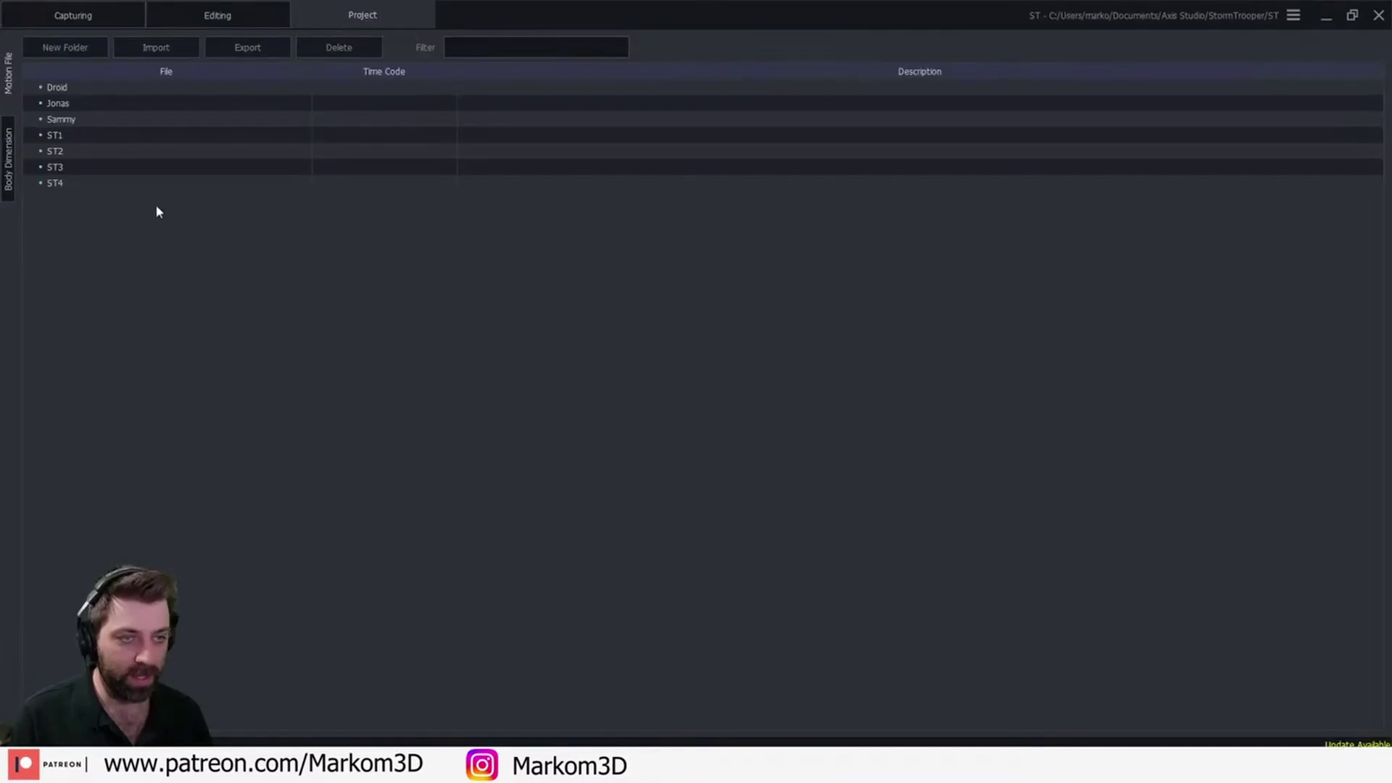
double_click(99, 122)
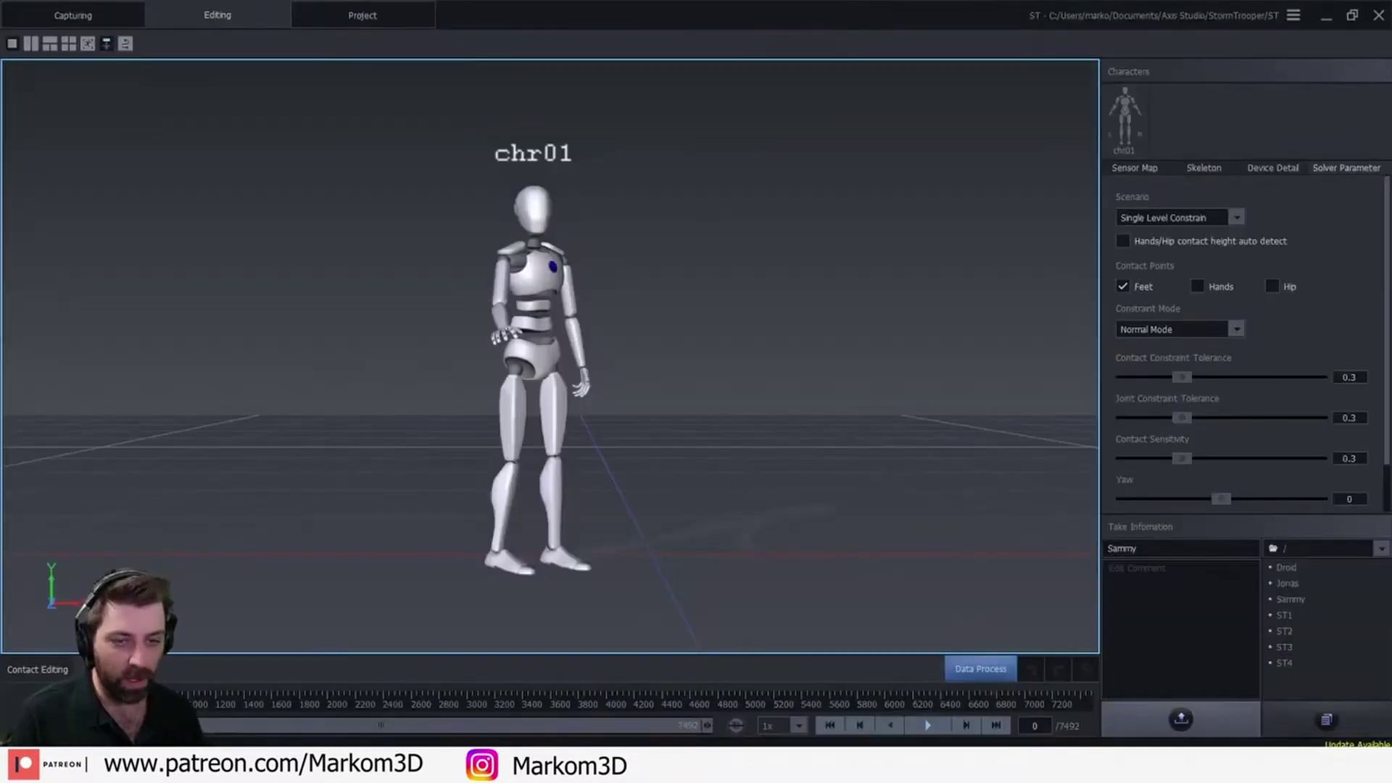
drag(182, 703, 528, 706)
drag(850, 18, 614, 39)
Step: Apply a different iClone workspace layout and close the Content, Scene and Visual dock to widen the viewport
click(1102, 56)
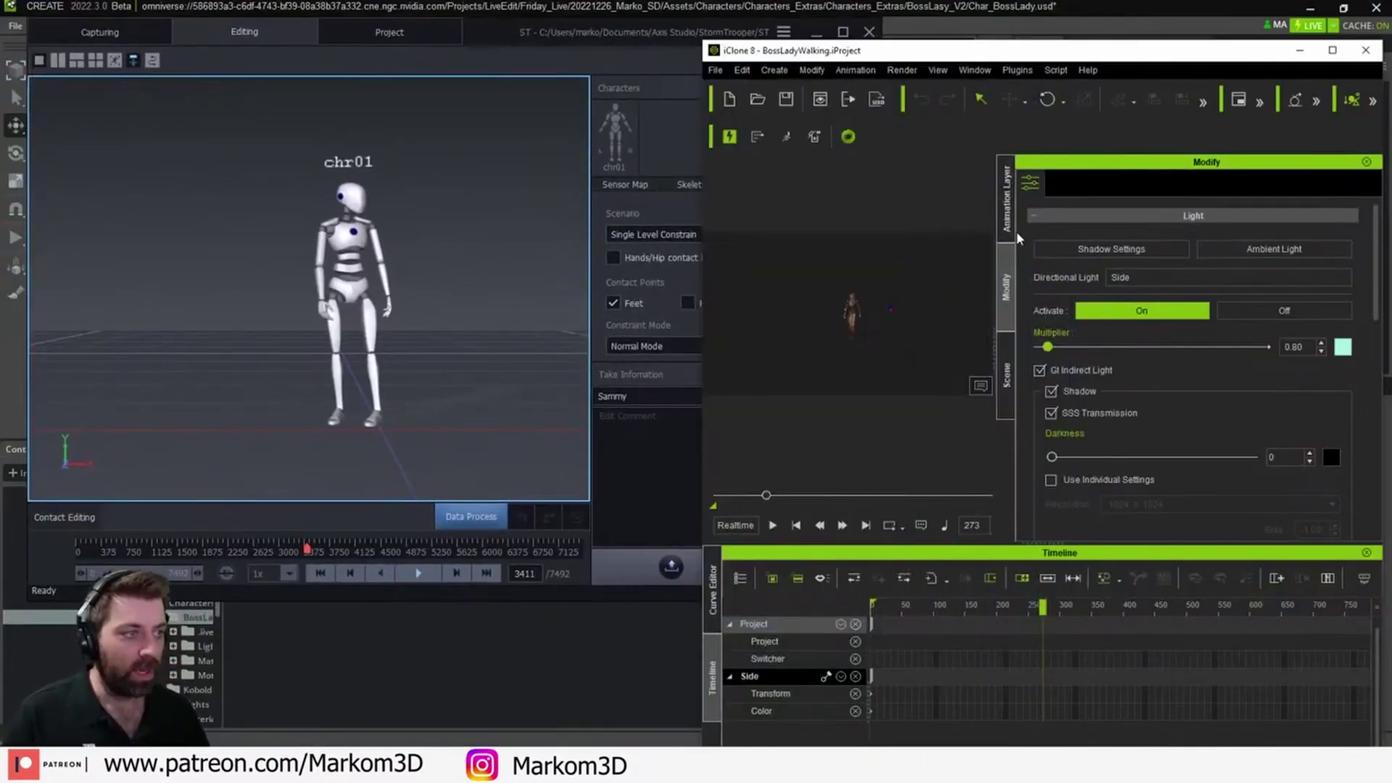
click(951, 74)
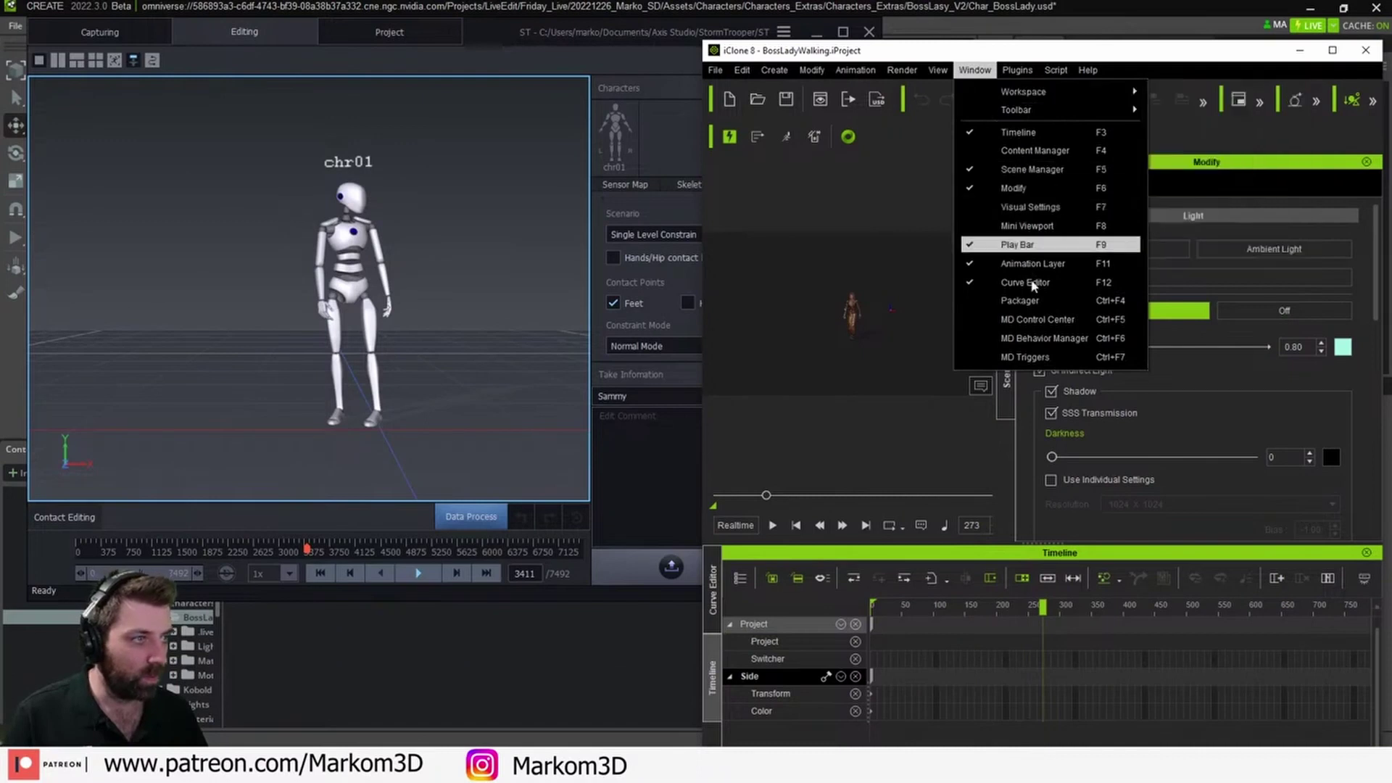
click(1177, 103)
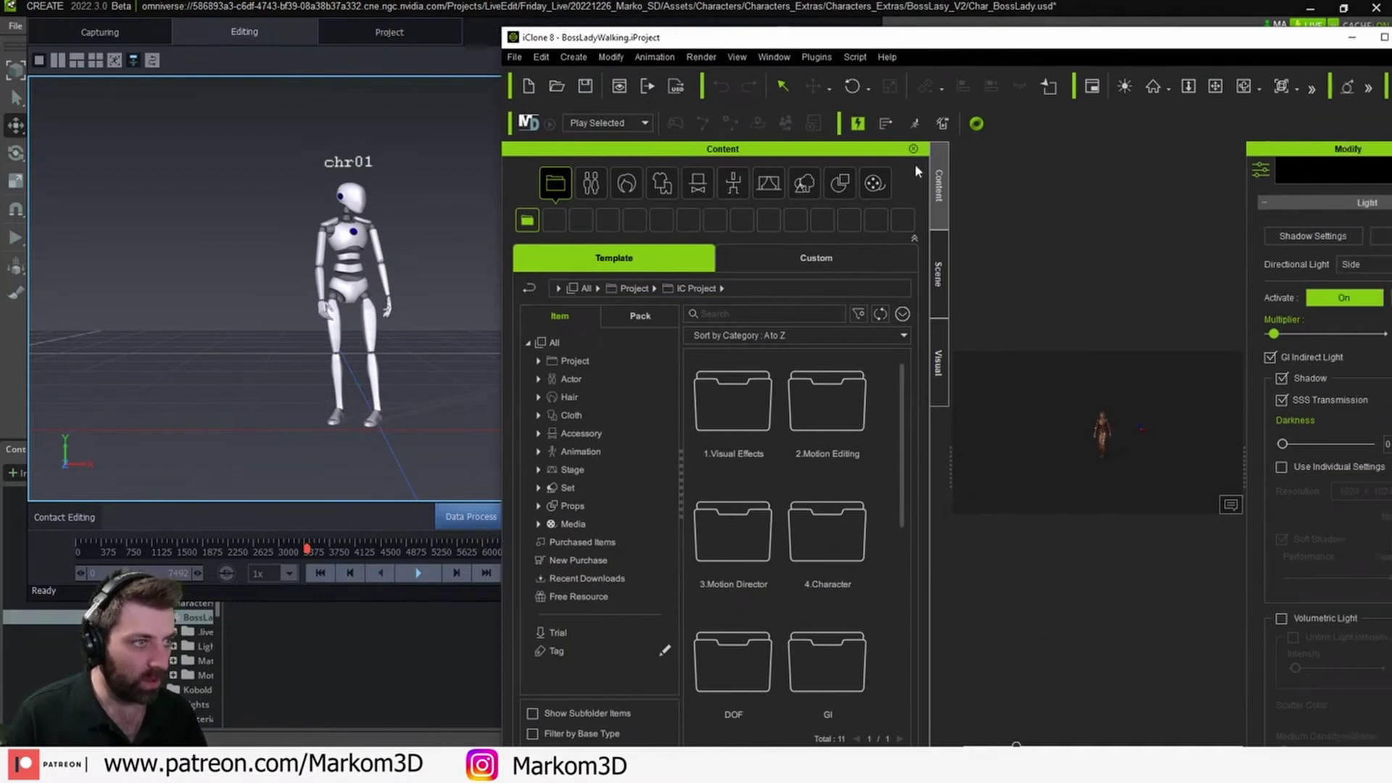
click(913, 149)
click(913, 149)
click(913, 148)
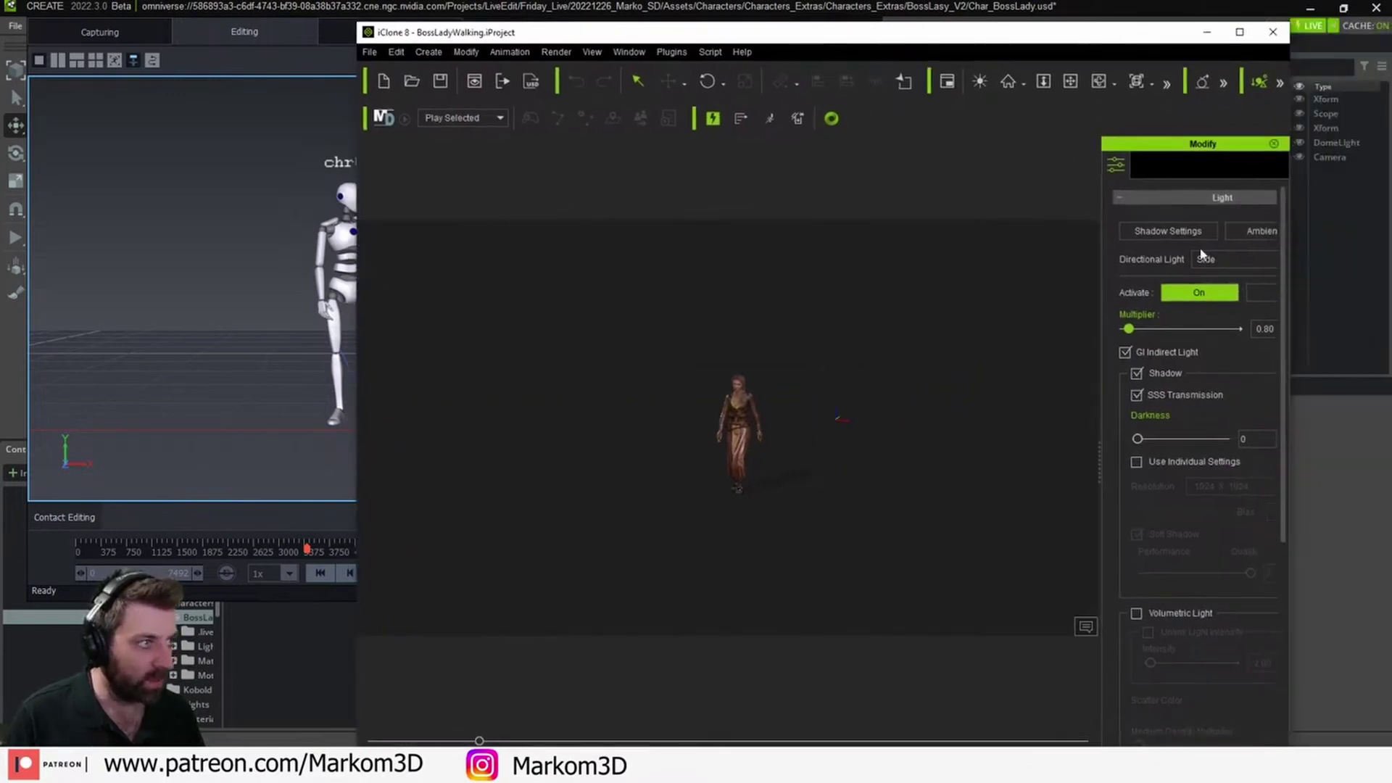
Step: Select the CC3_Base_Plus character and open Motion LIVE from its Animation settings
click(747, 428)
scroll(1190, 532, down, 5)
click(1145, 165)
scroll(1208, 471, down, 2)
click(1243, 738)
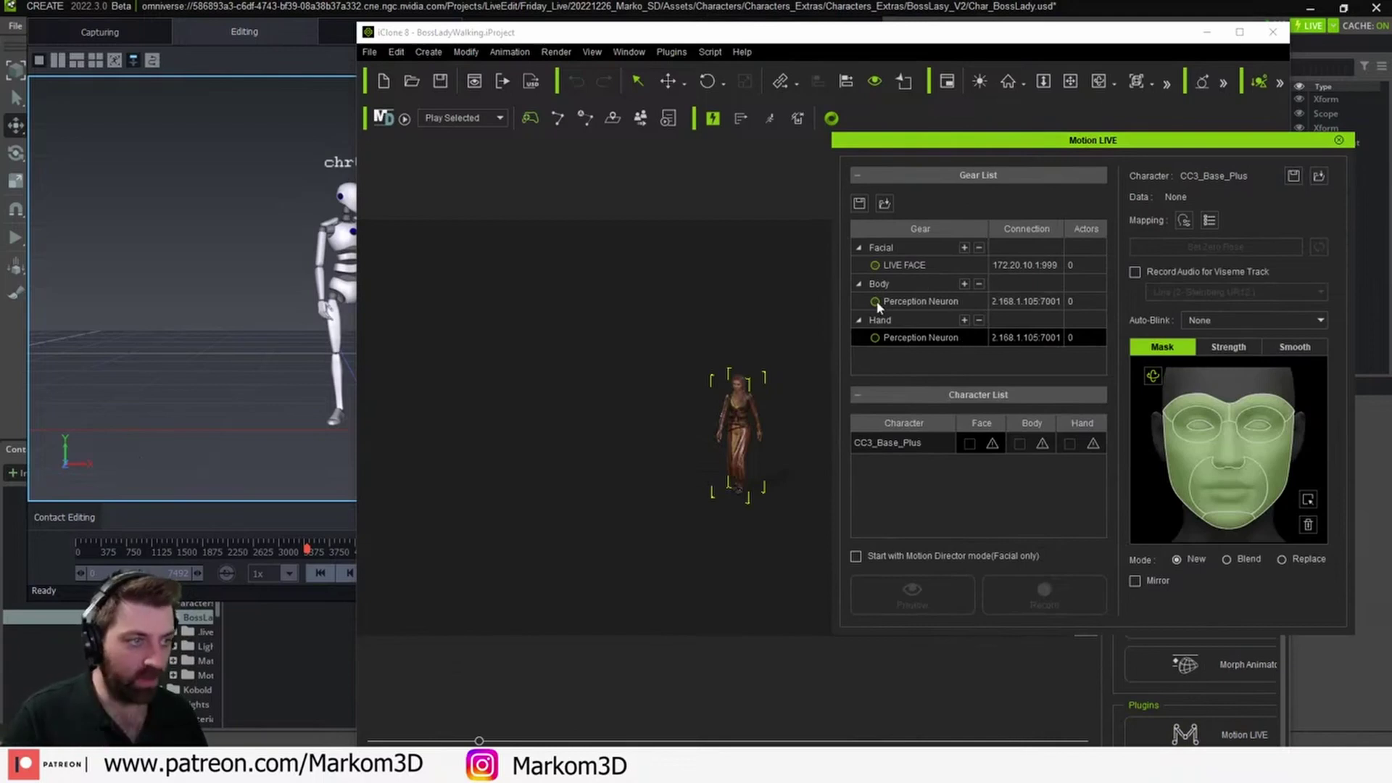
Step: Connect both Perception Neuron gears, assign Perception Neuron to the body, and play Sammy in Axis Studio
click(875, 301)
click(876, 337)
click(1042, 444)
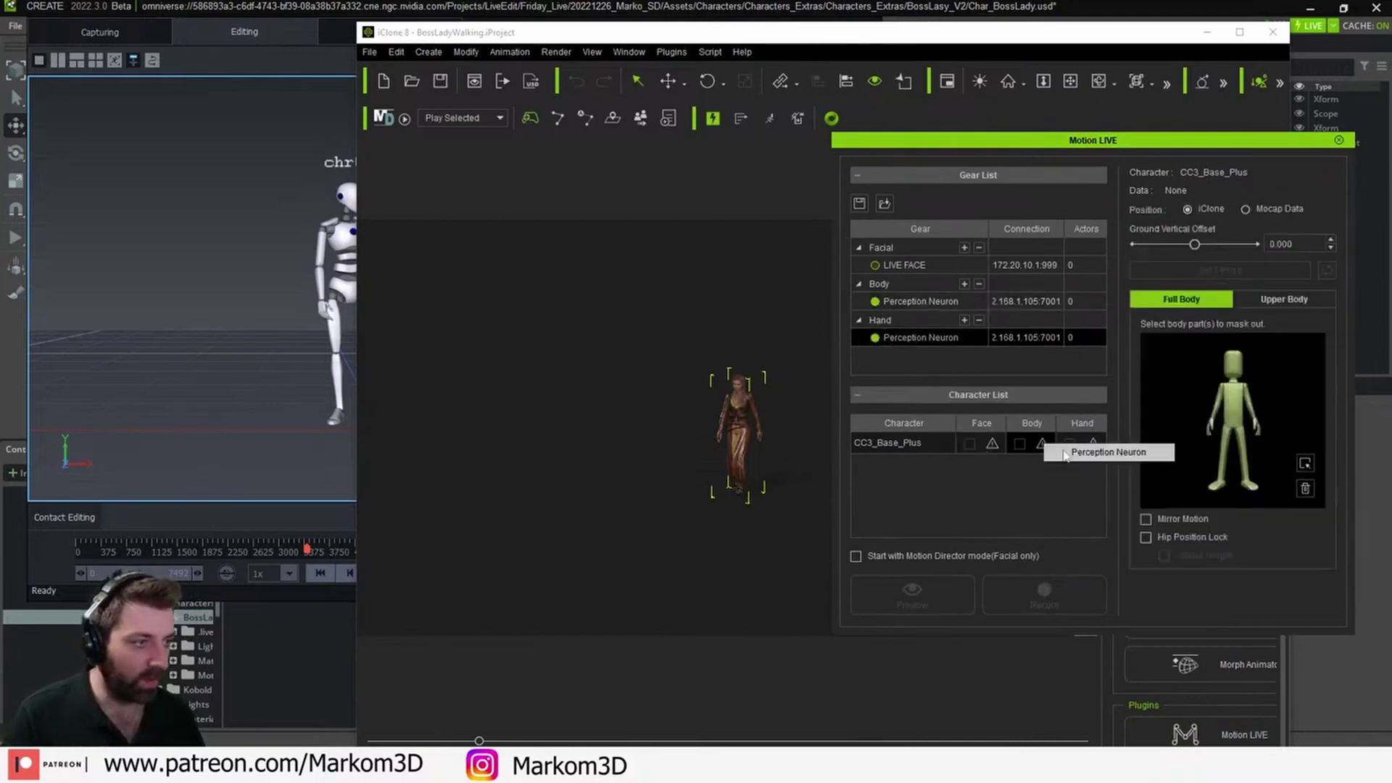
click(1065, 451)
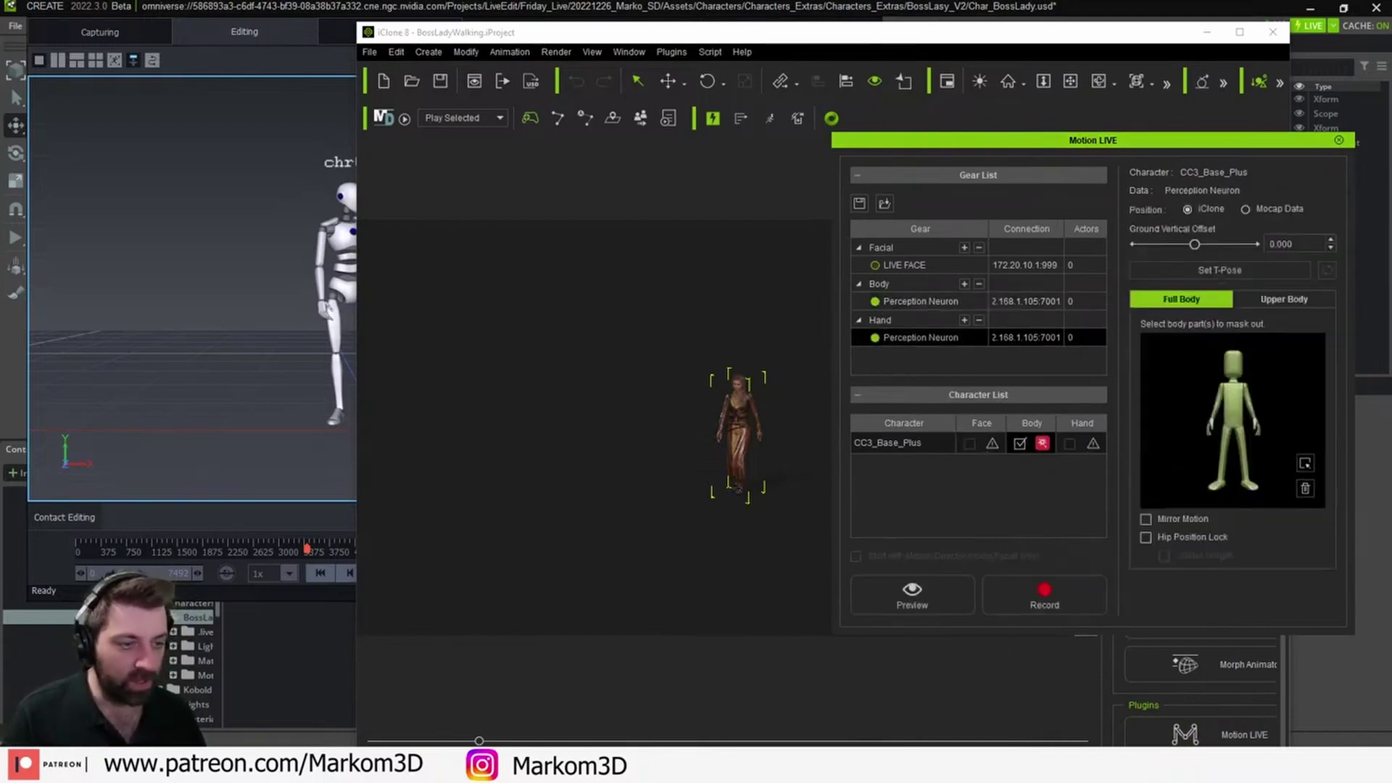
key(alt+Tab)
click(415, 577)
Step: Restart the Sammy playback and preview the live mocap on the iClone character in Motion LIVE
click(93, 549)
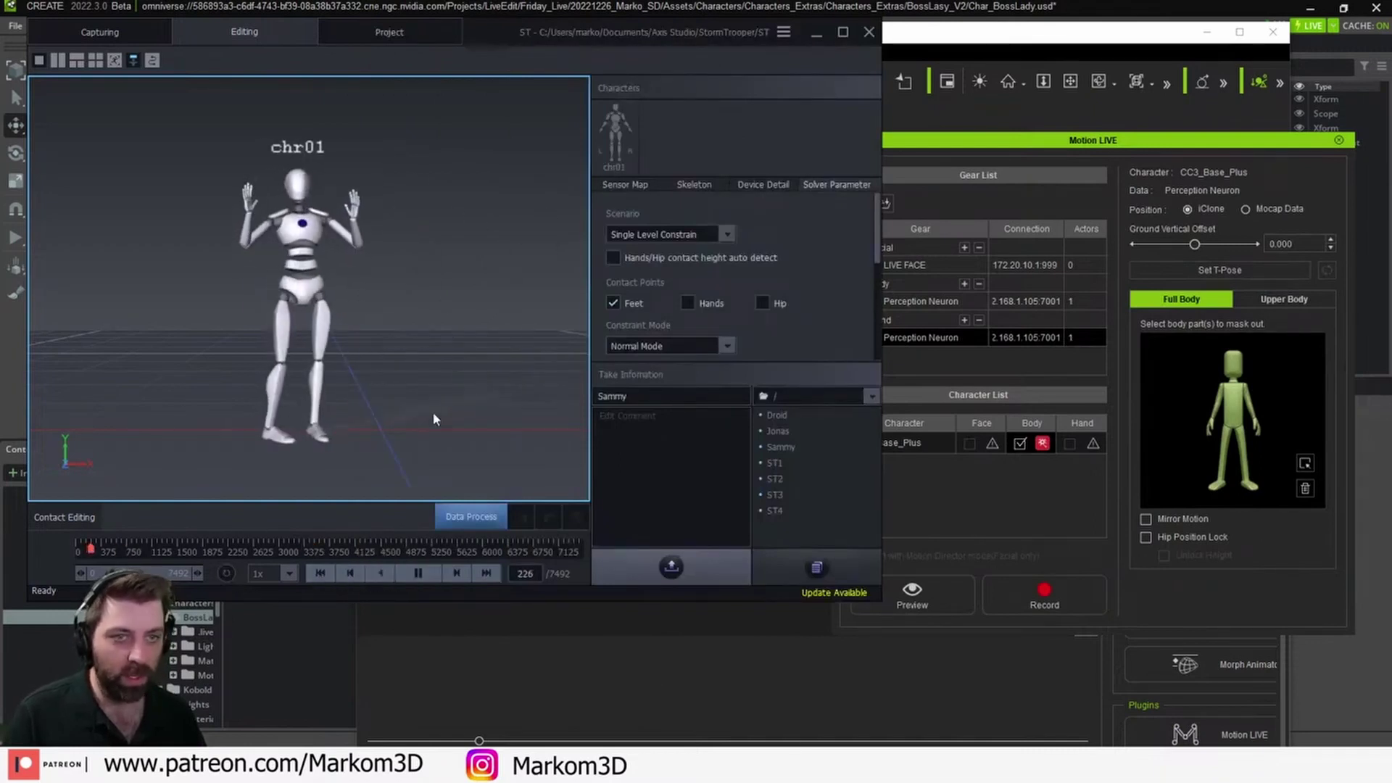
click(601, 638)
click(944, 592)
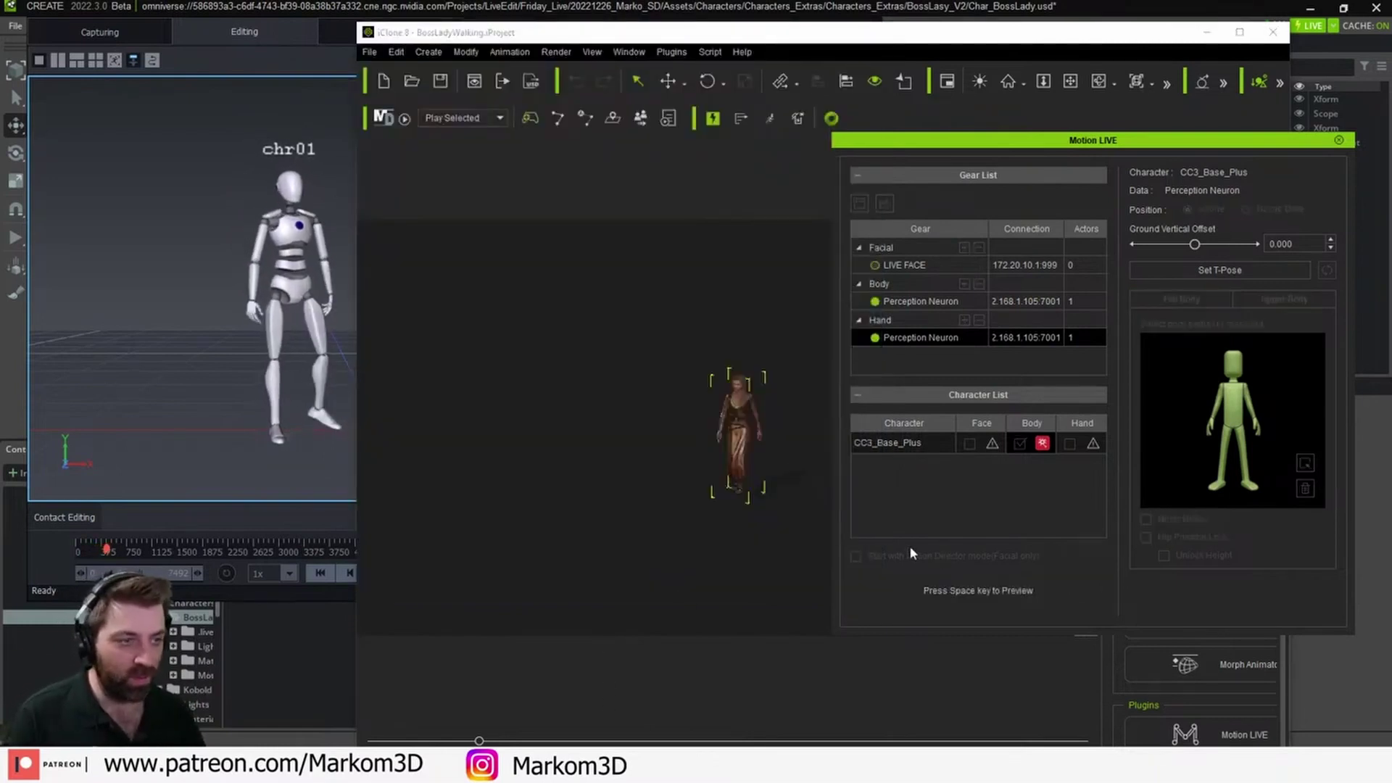
key(space)
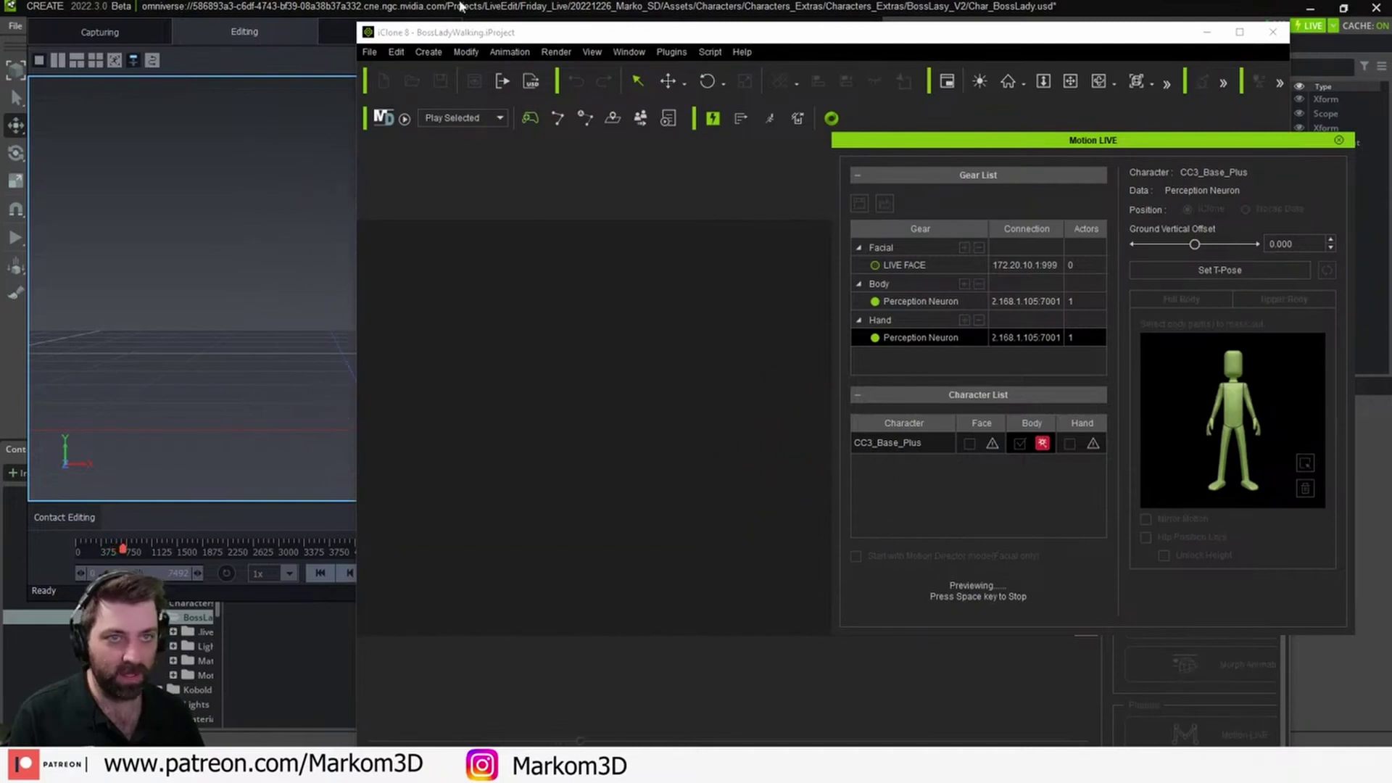
Step: Check Axis Studio's capturing and editing views, then bring up Omniverse Create with Char_BossLady.usd
click(350, 36)
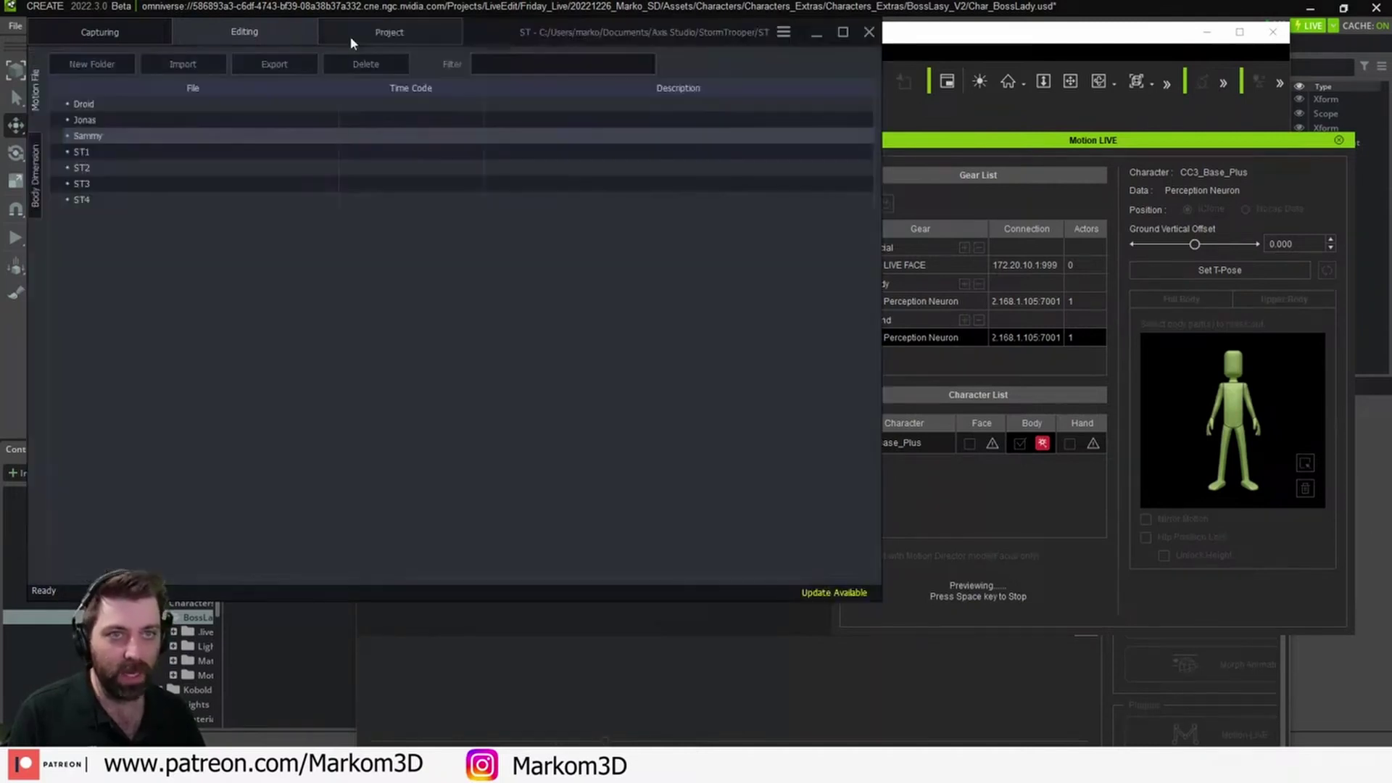
click(121, 32)
middle_drag(401, 398, 421, 239)
click(252, 32)
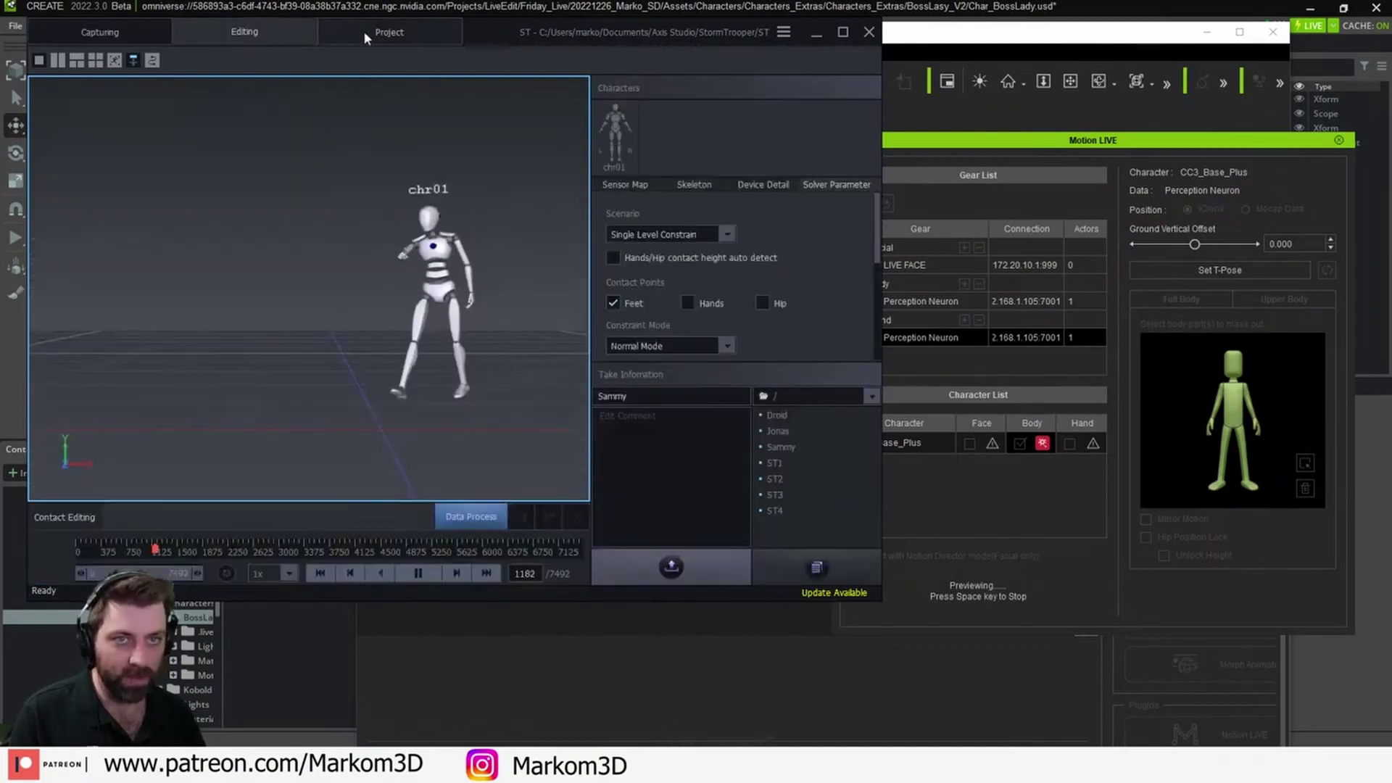
click(781, 683)
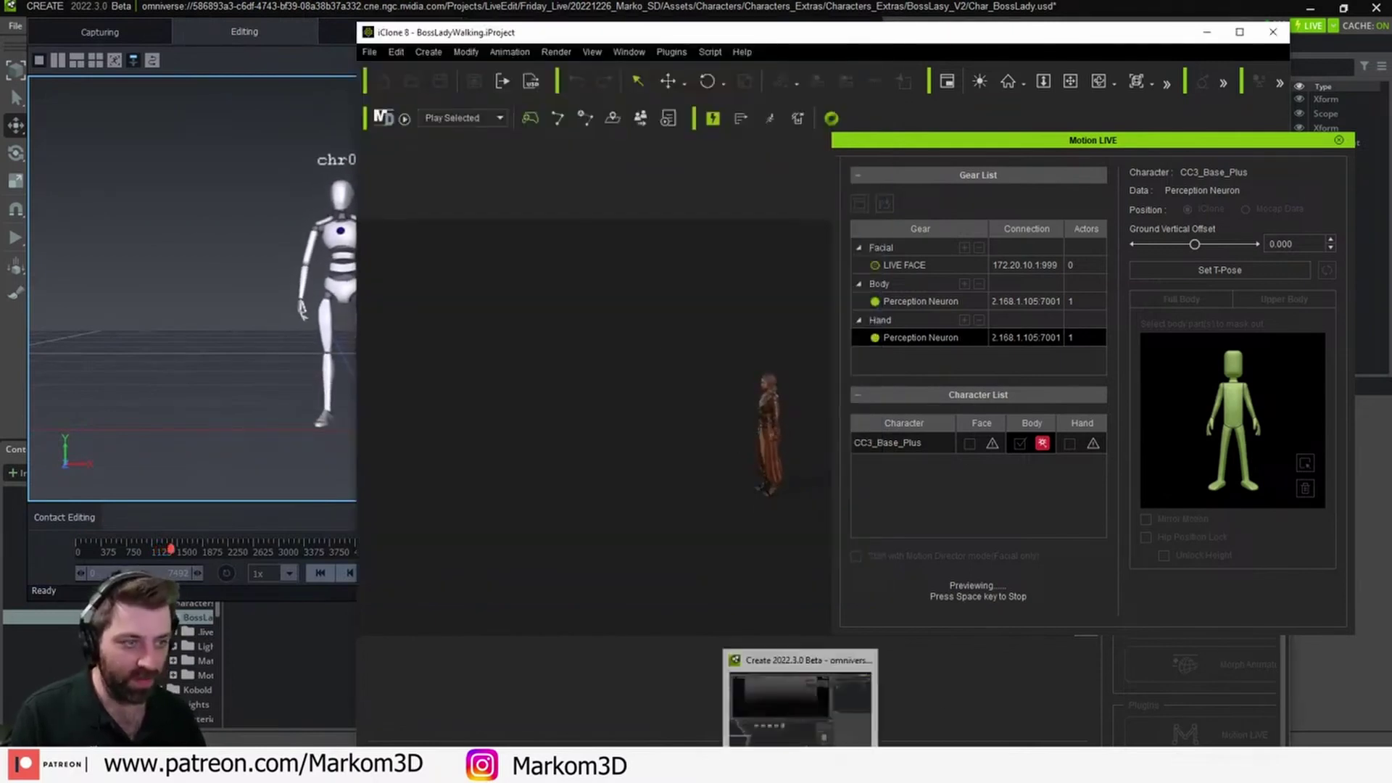
click(802, 711)
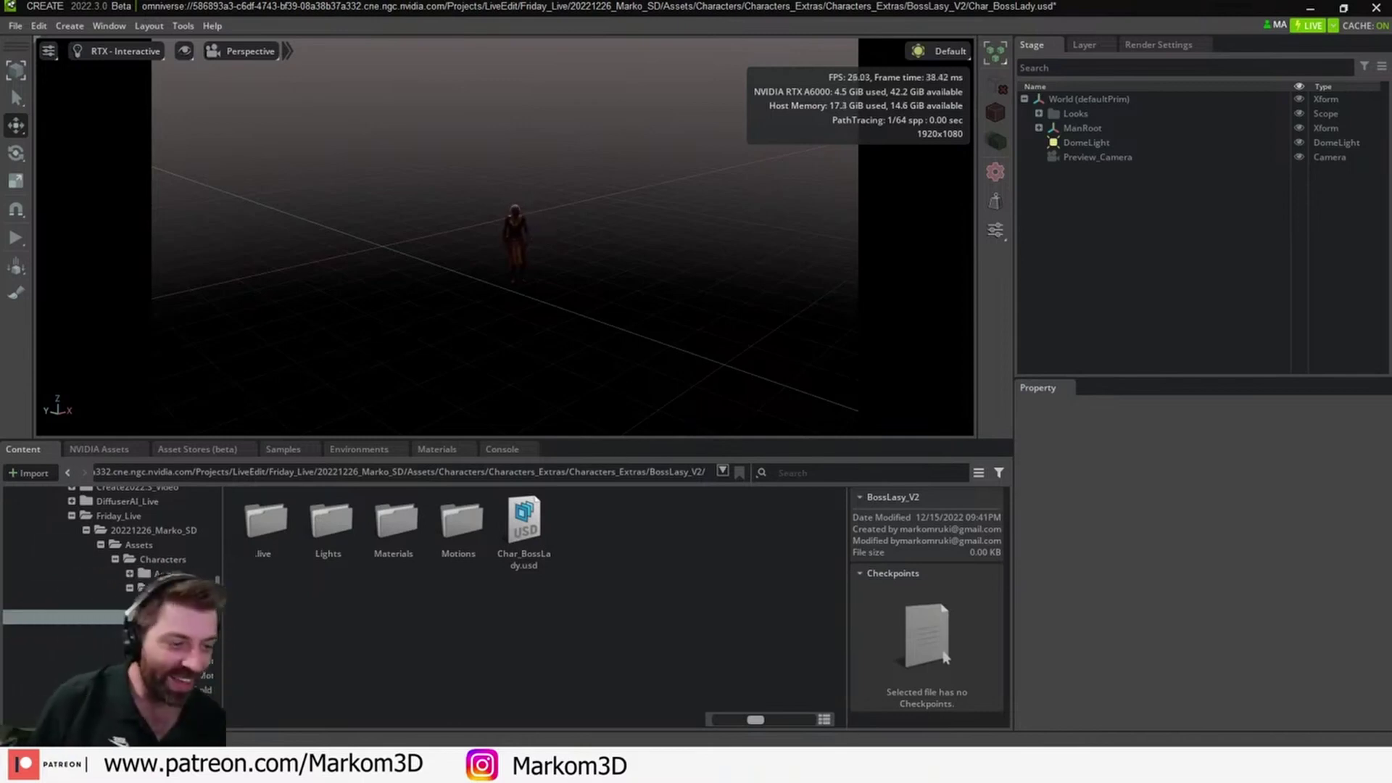
Step: Minimize Axis Studio to reveal the Omniverse Create desert scene
key(alt+Tab)
click(816, 33)
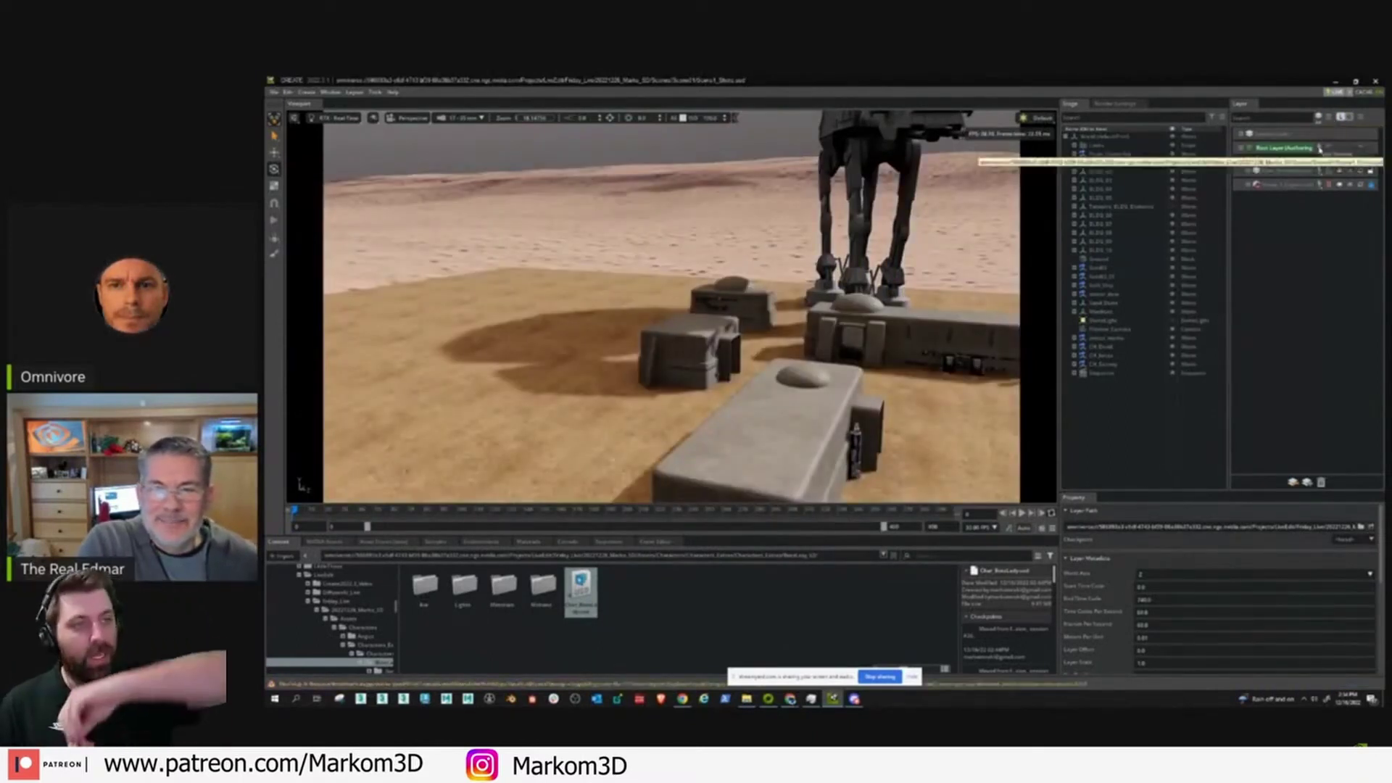
Step: Join the existing live session from the root layer's live session icon
click(1325, 151)
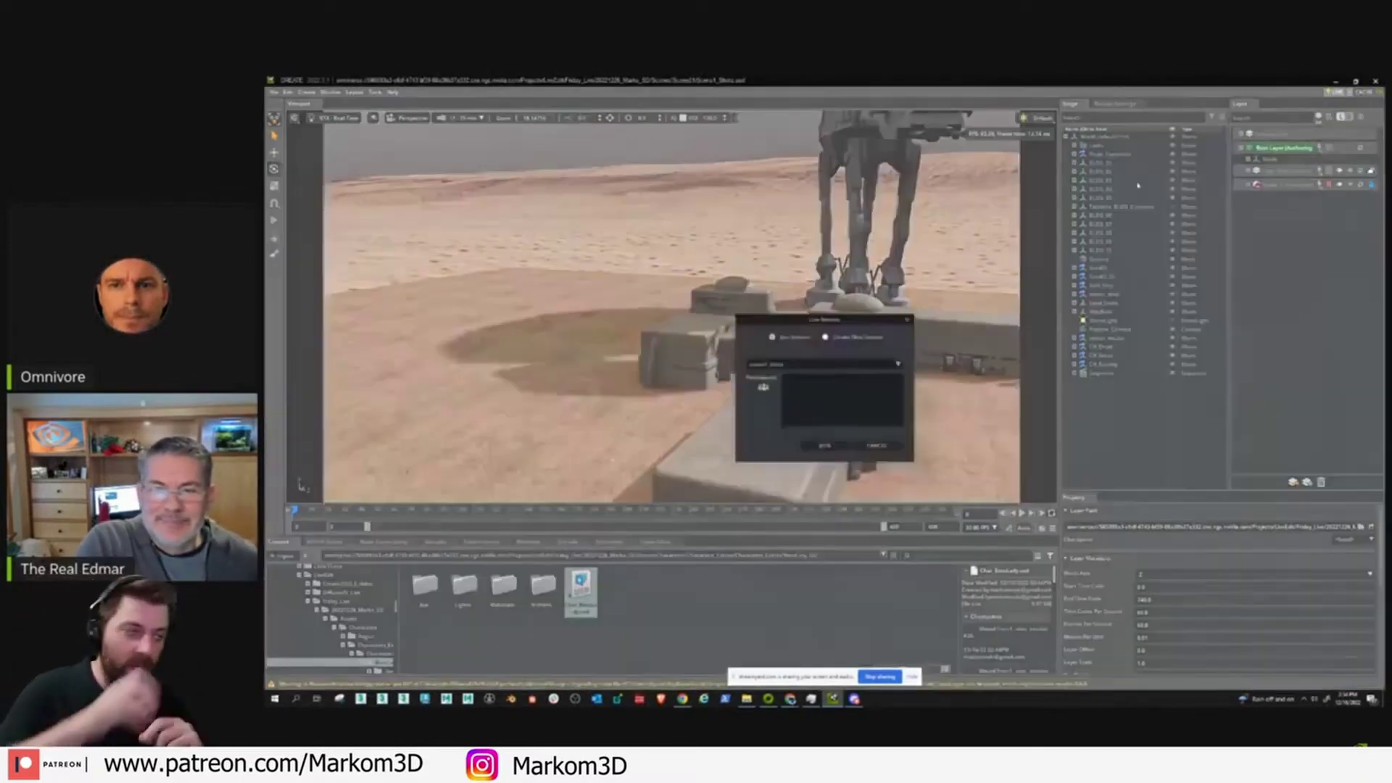
click(823, 448)
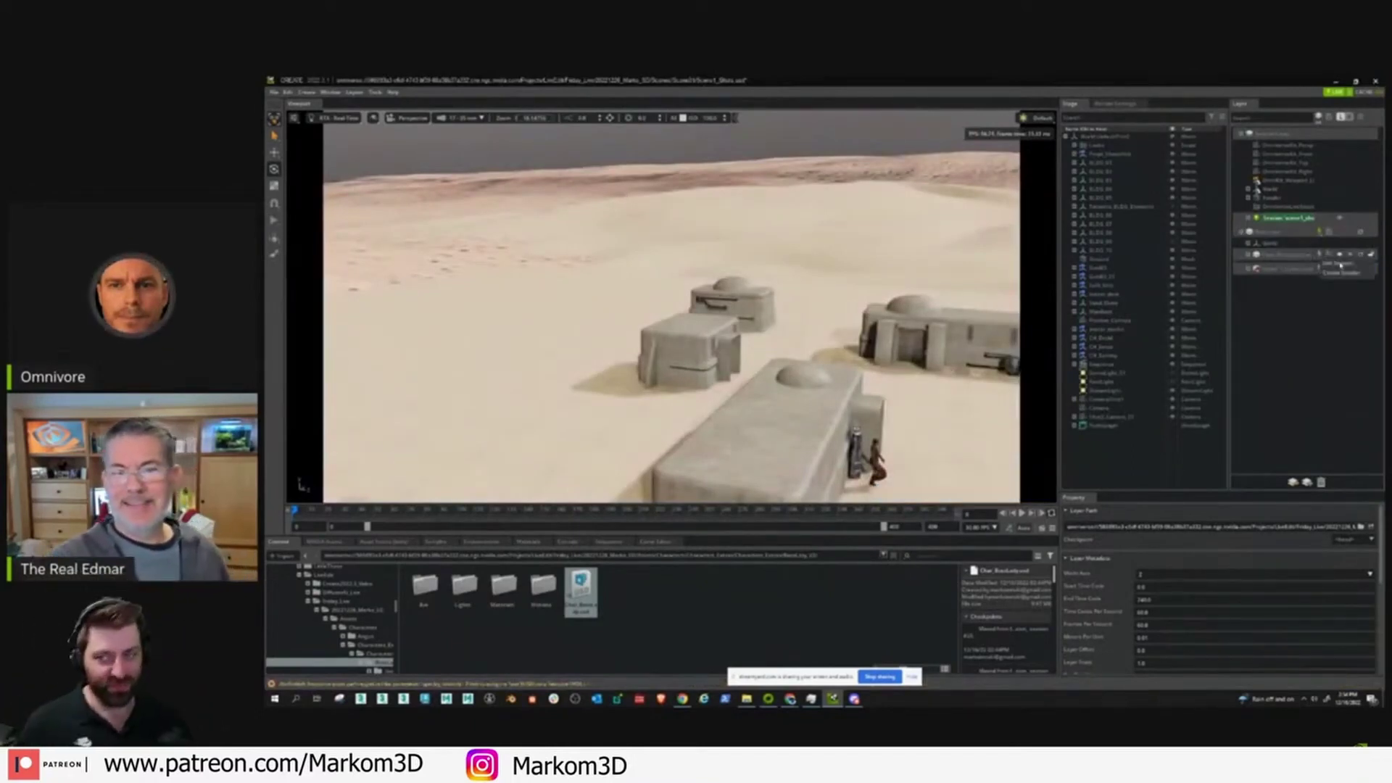
Step: Join the layer's live session, fly the camera toward the village buildings, and expand its sublayers
click(1324, 256)
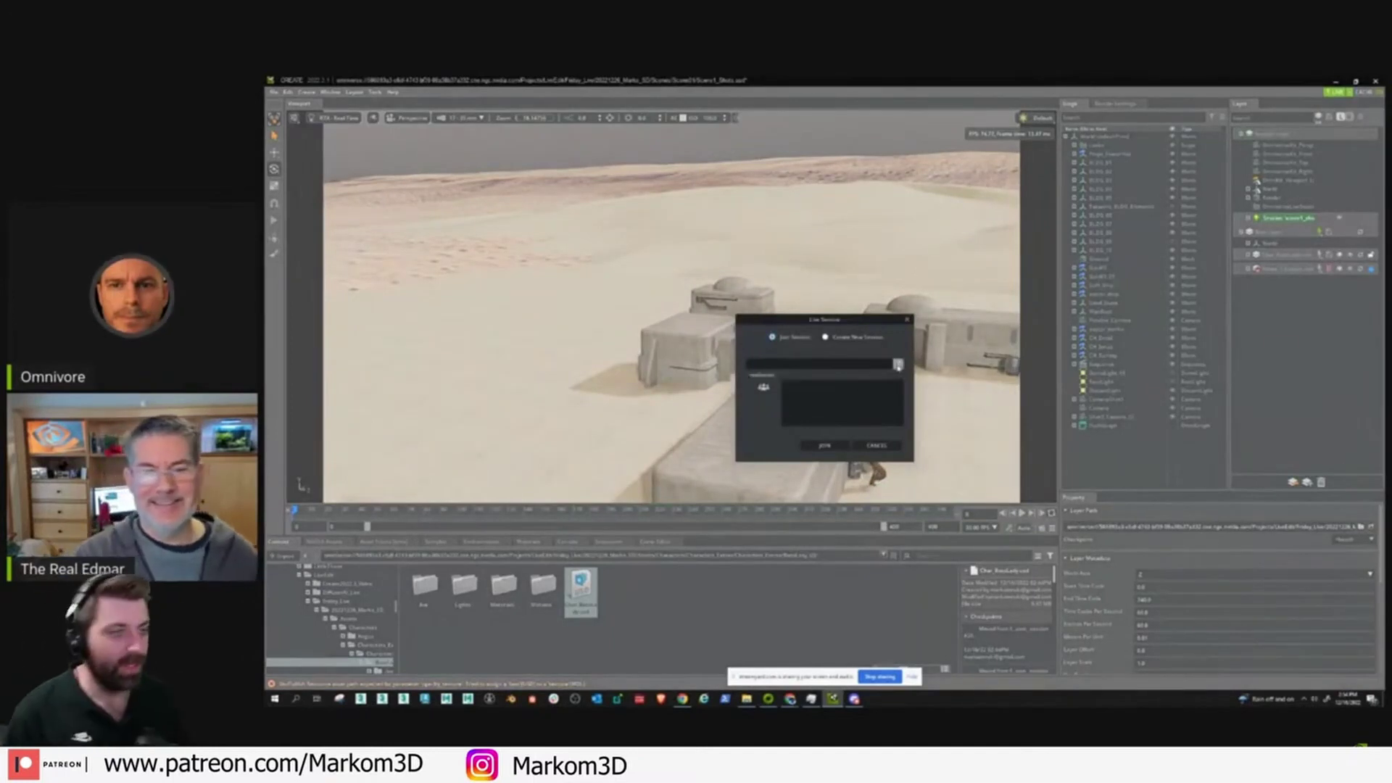
click(825, 445)
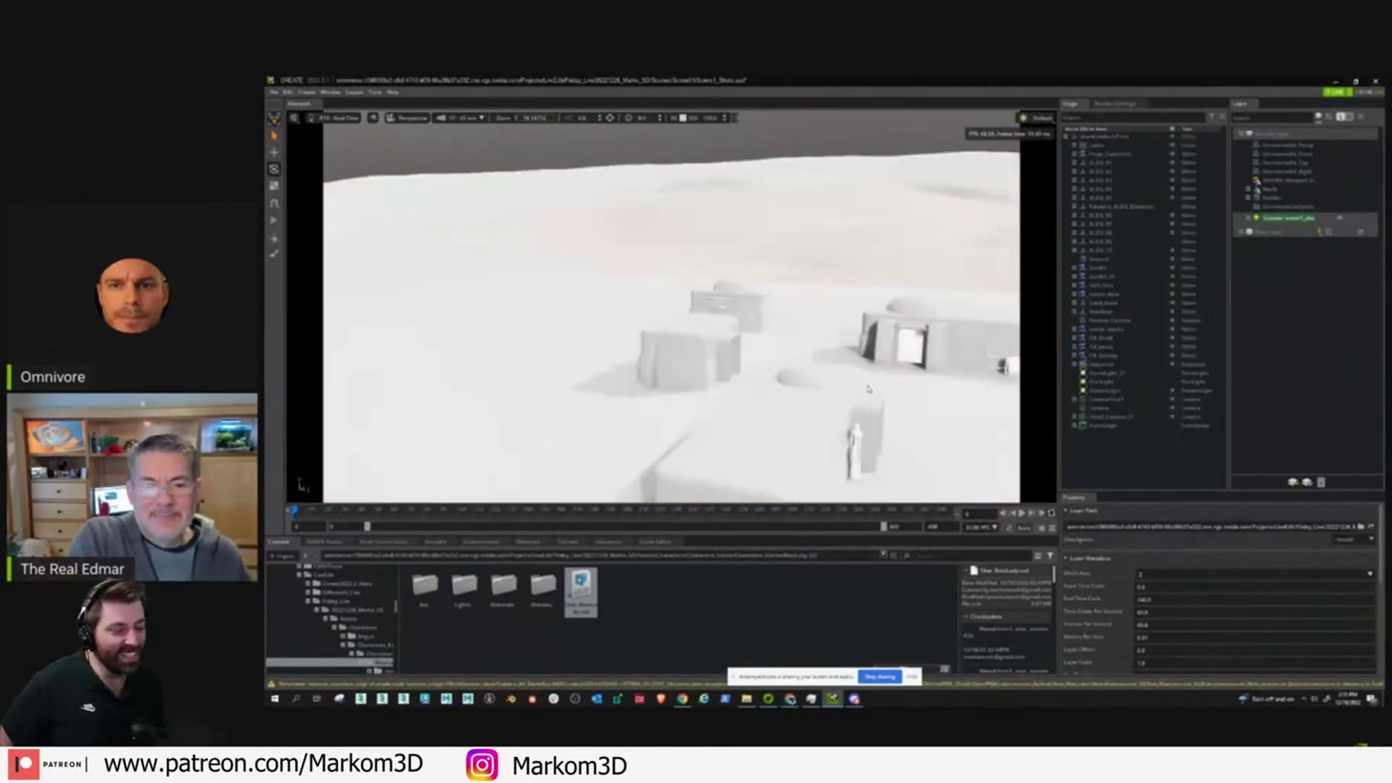
right_drag(869, 390, 1055, 391)
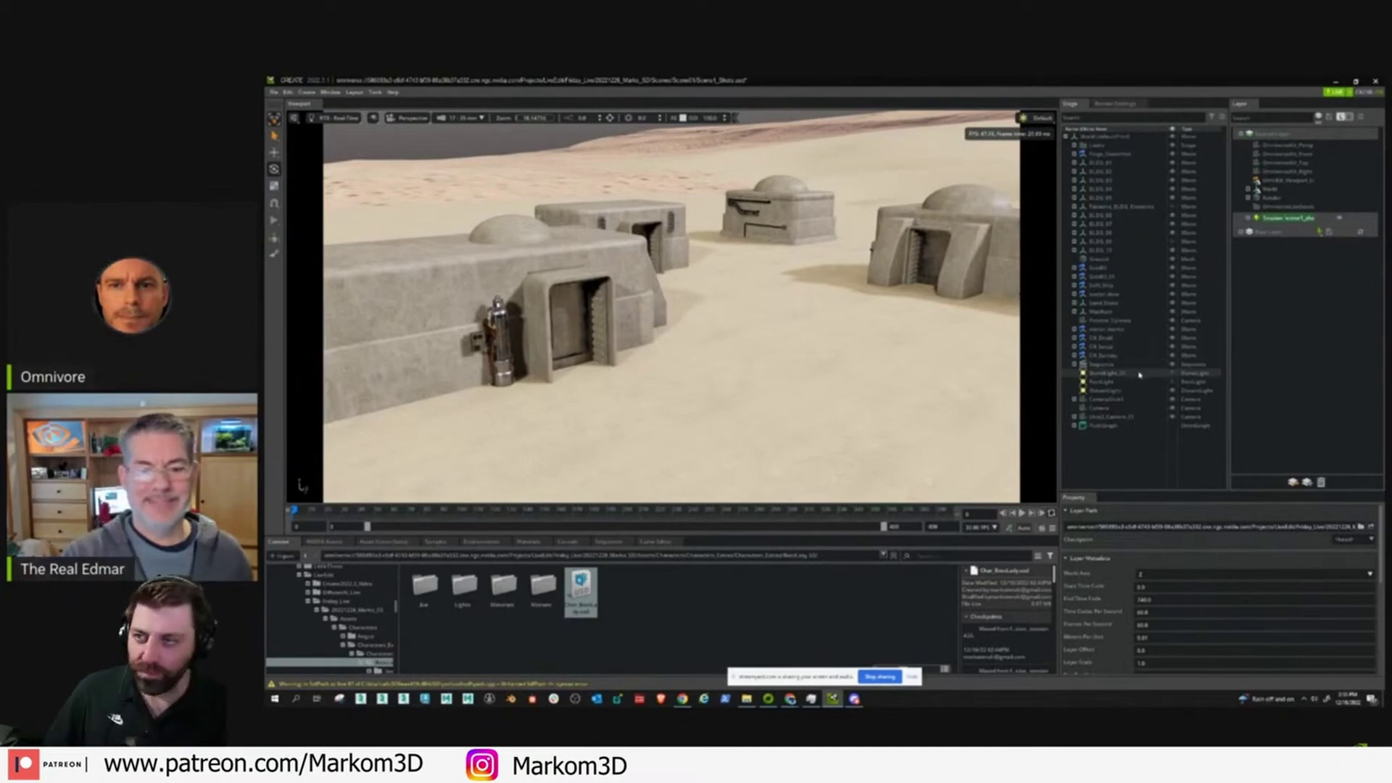
click(1241, 233)
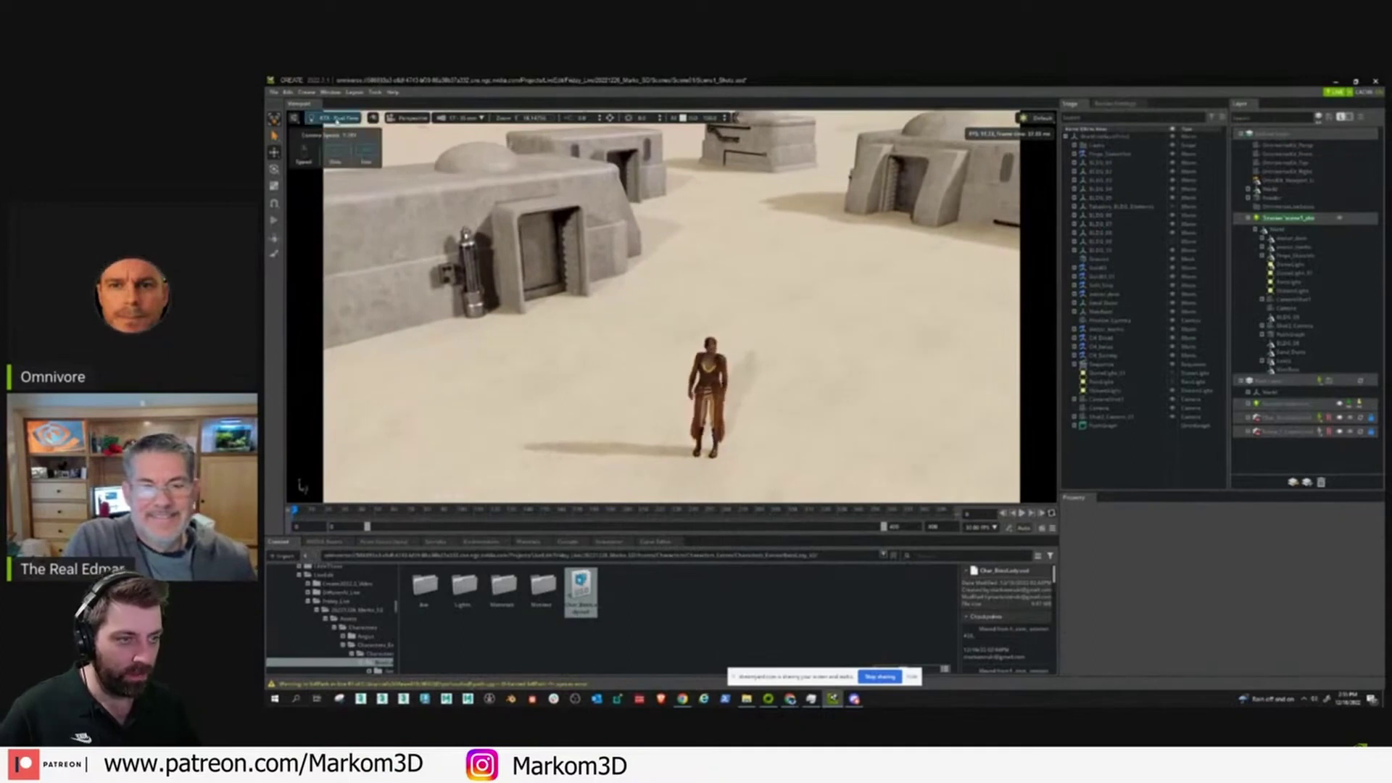
Step: Switch rendering to RTX - Interactive, fly up close to the character, then restore the window smaller
click(338, 118)
click(355, 148)
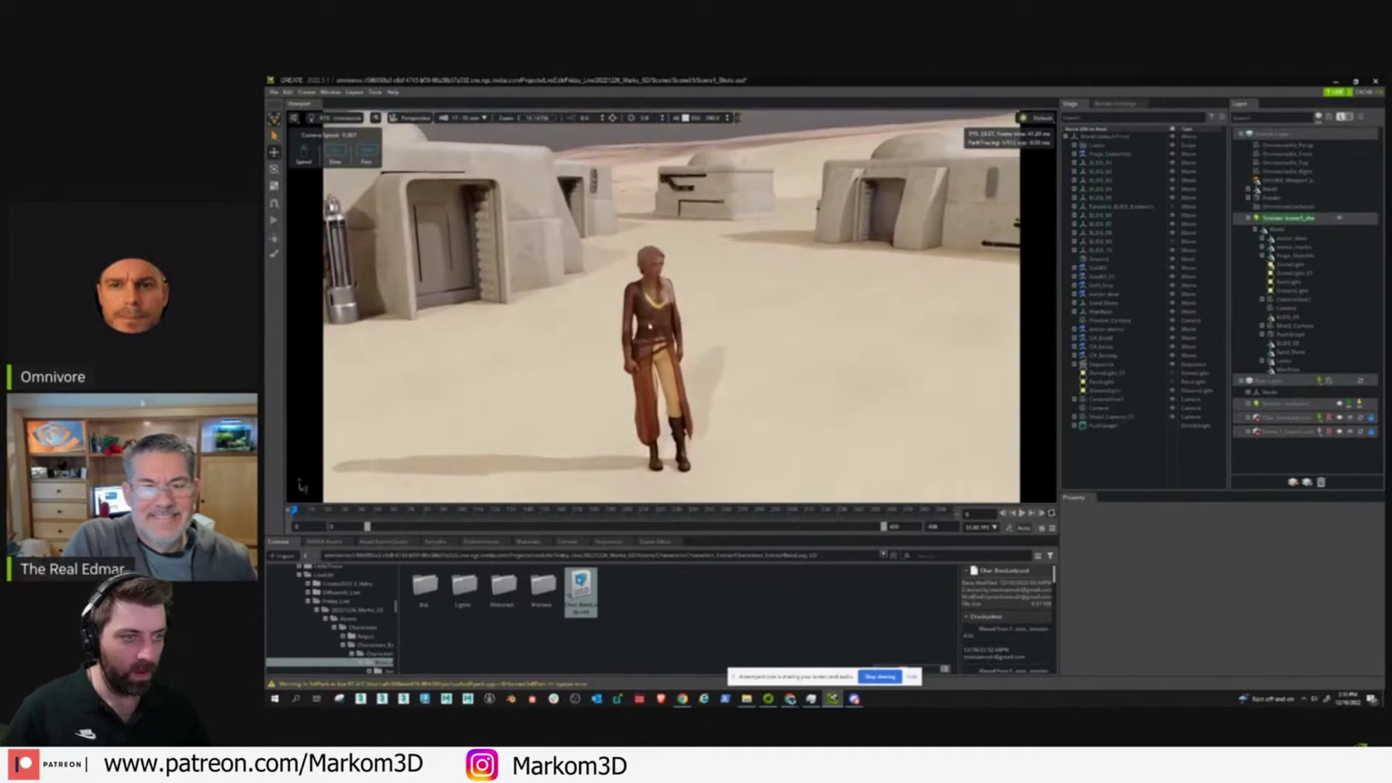
right_drag(650, 326, 780, 305)
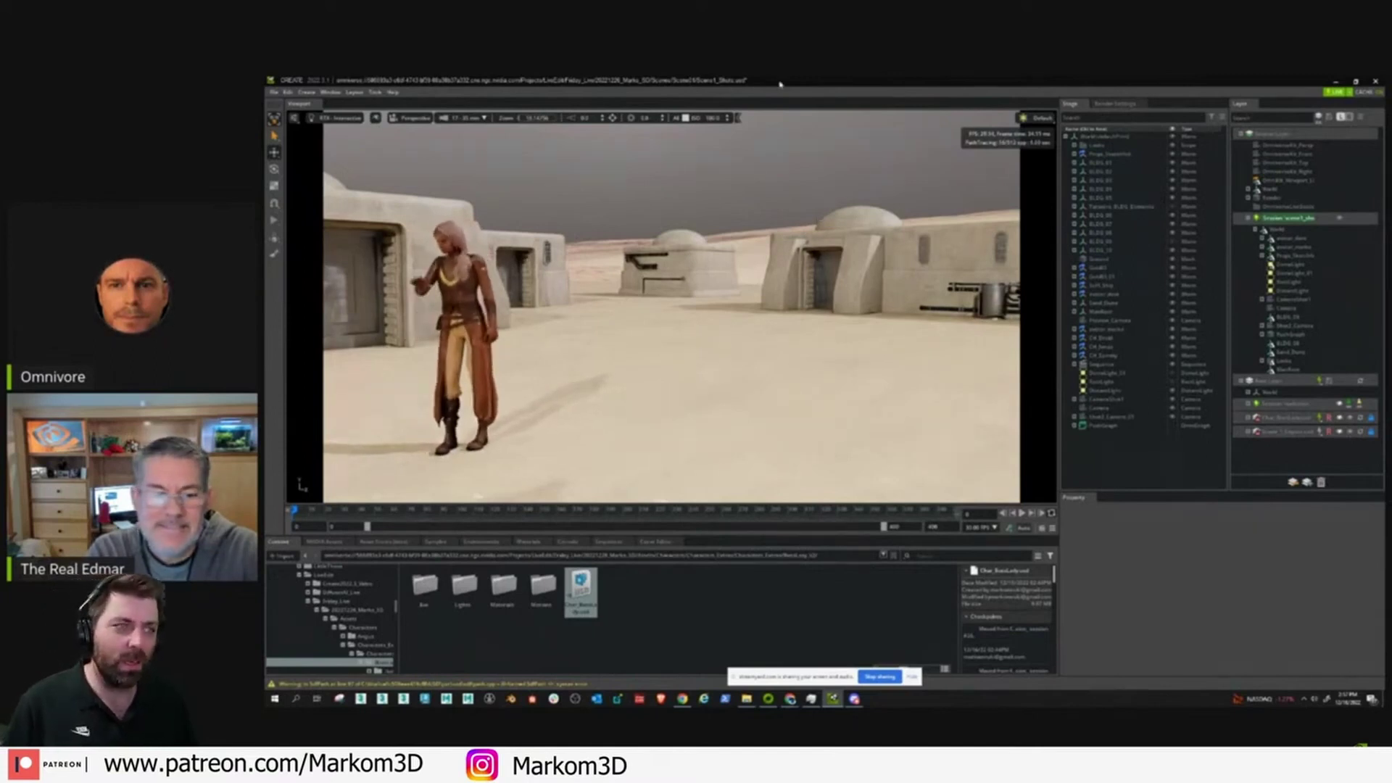
drag(779, 84, 808, 138)
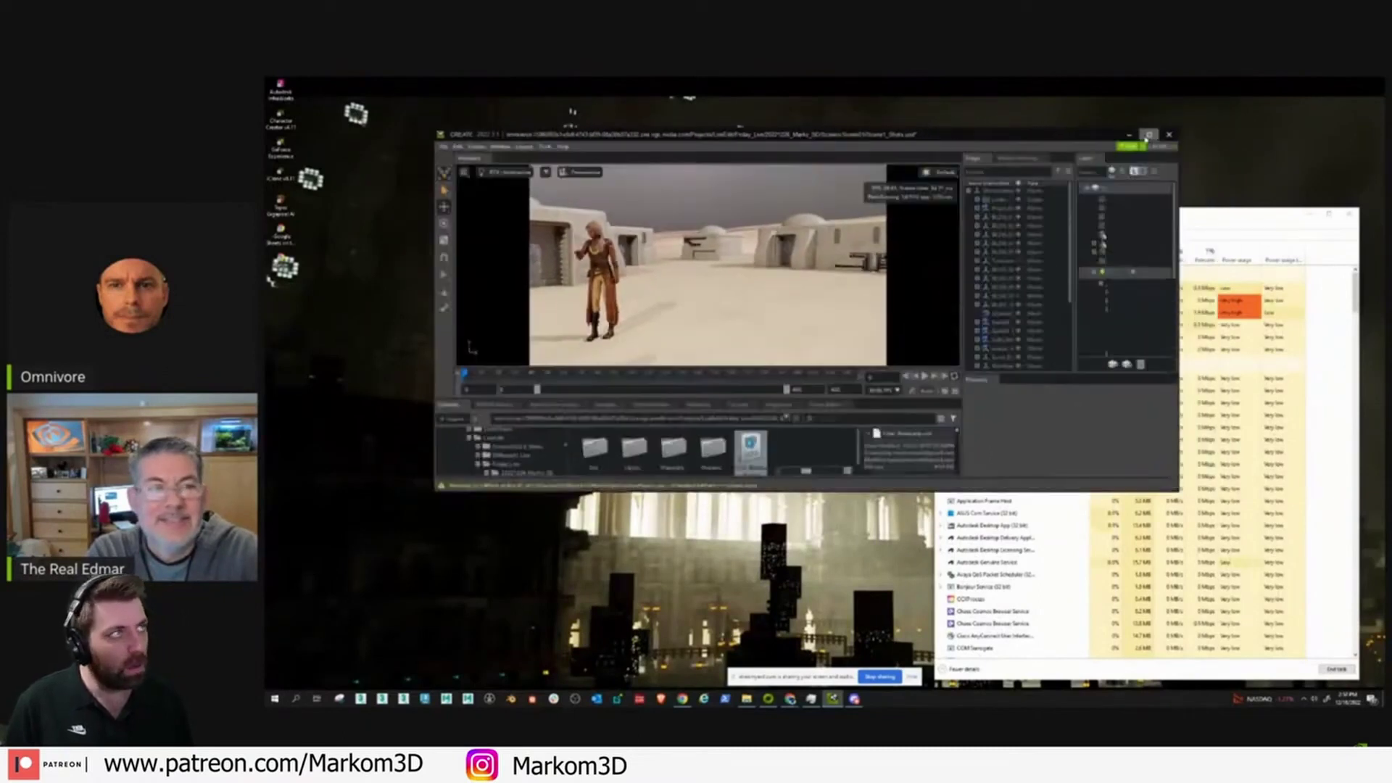